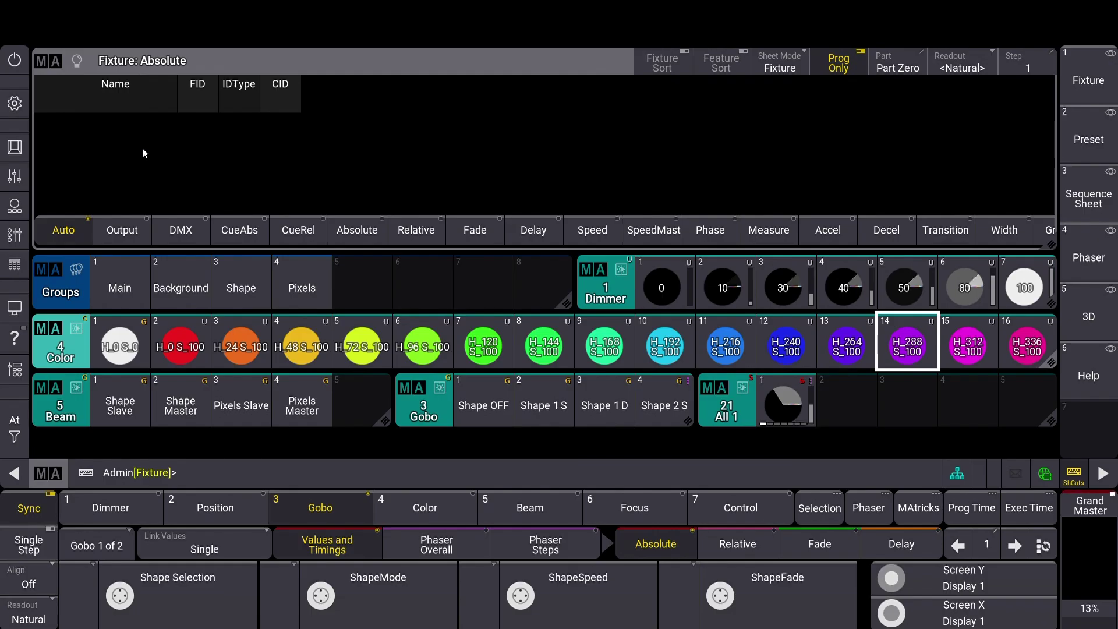
- Review the TamboraRays sub-fixtures in the Patch, then return to the fixture sheet
left_click(14, 103)
left_click(375, 266)
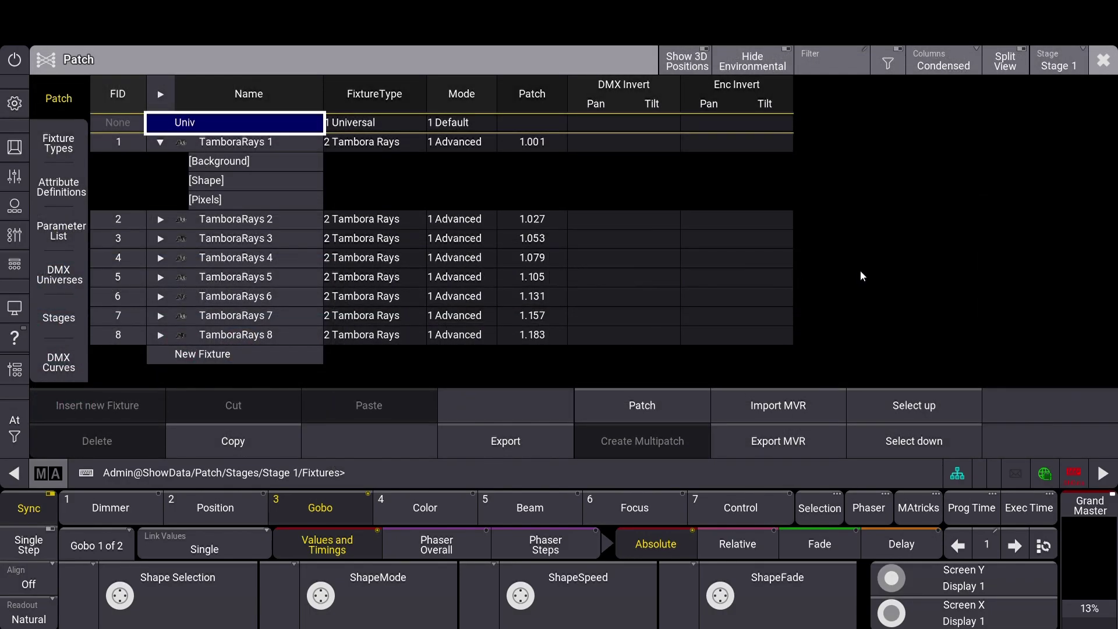
left_click(1103, 60)
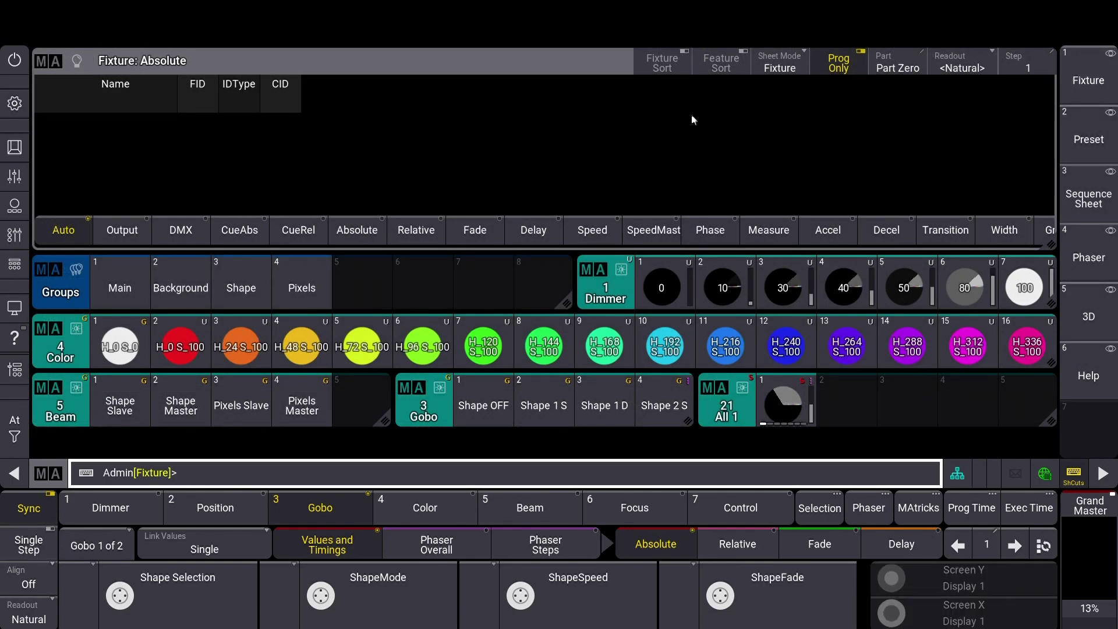
- Make Display 2 the active display
left_click(14, 307)
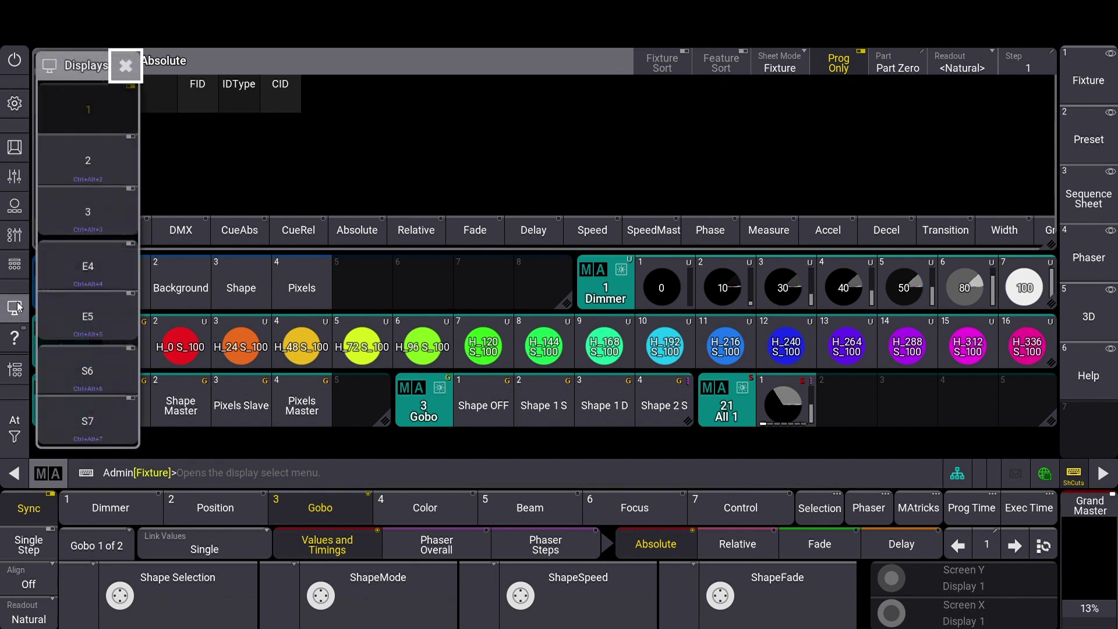
left_click(82, 175)
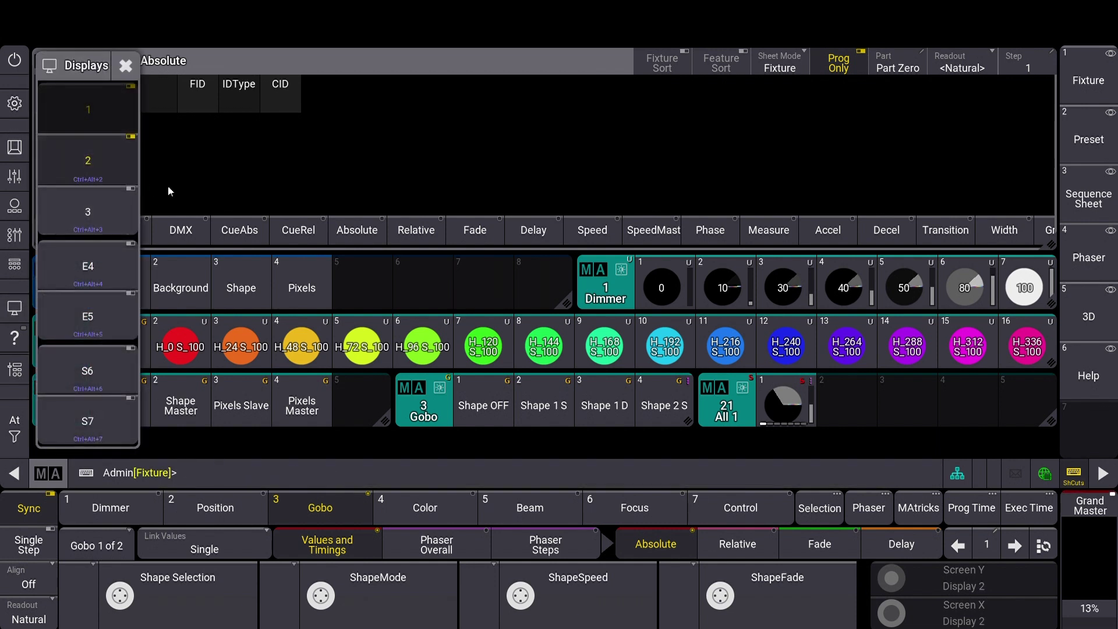
left_click(759, 88)
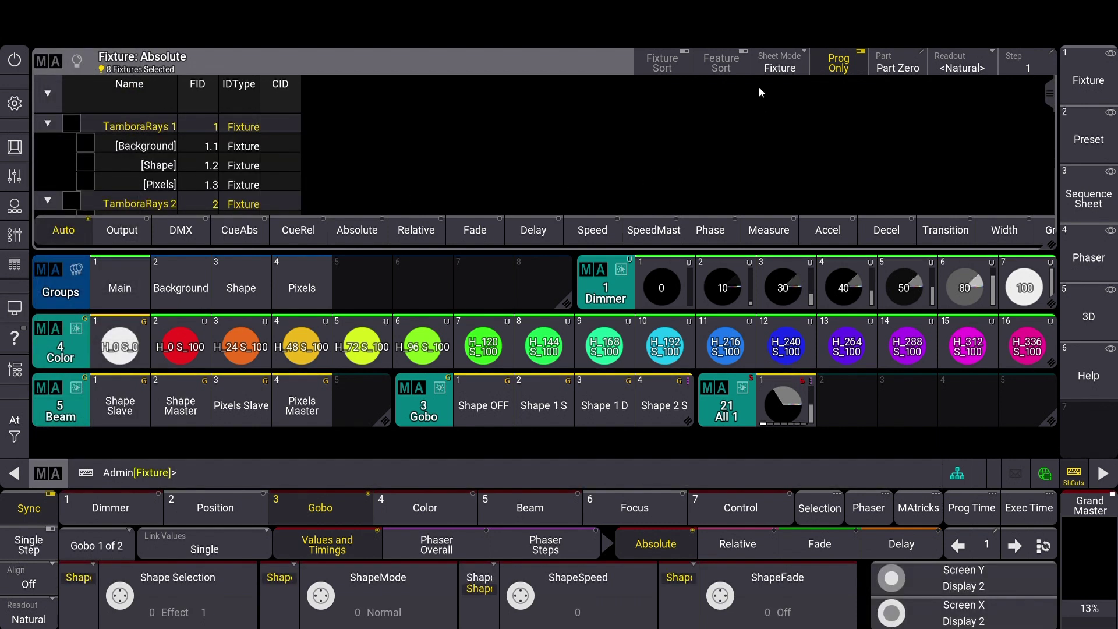
- Step the selection through the Background, Shape and Pixels sub-fixtures, then clear it
key("Escape")
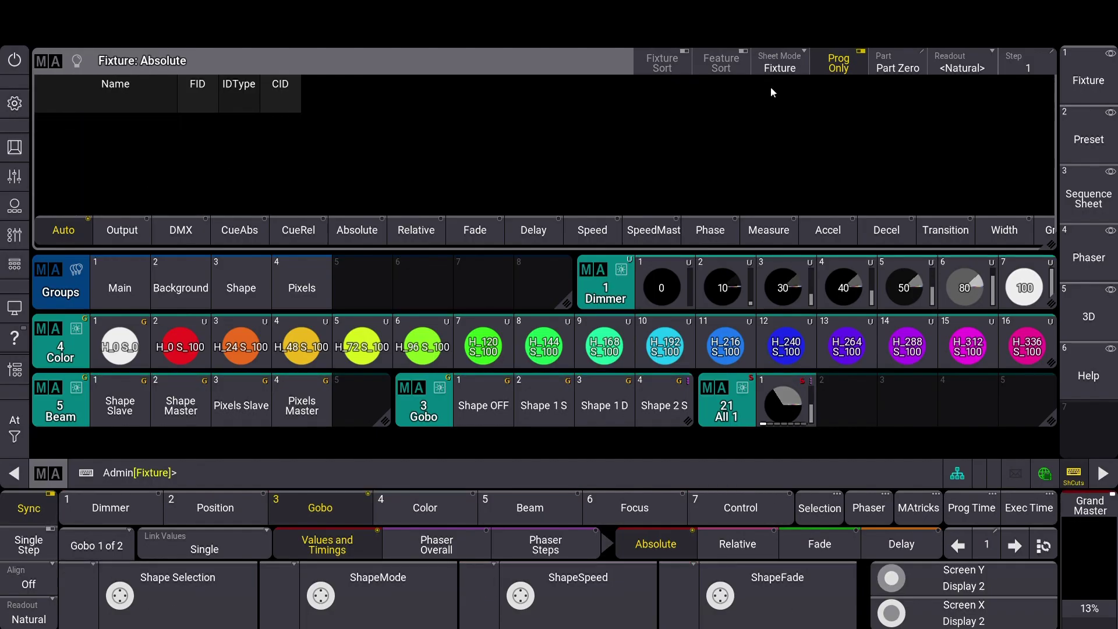
key("BackSpace")
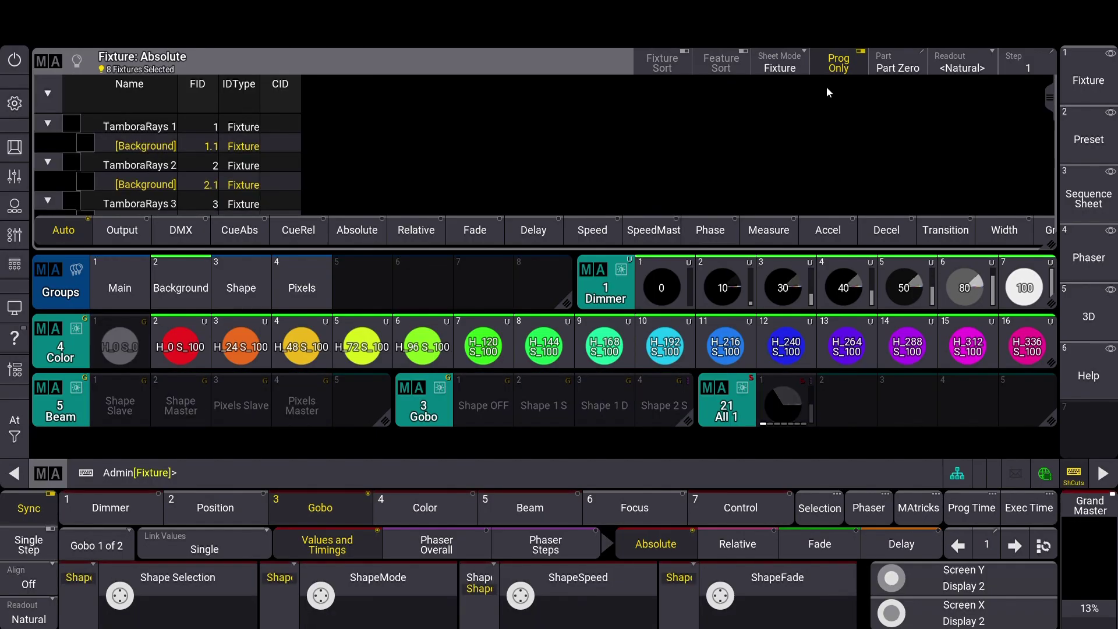
key("Escape")
key("BackSpace")
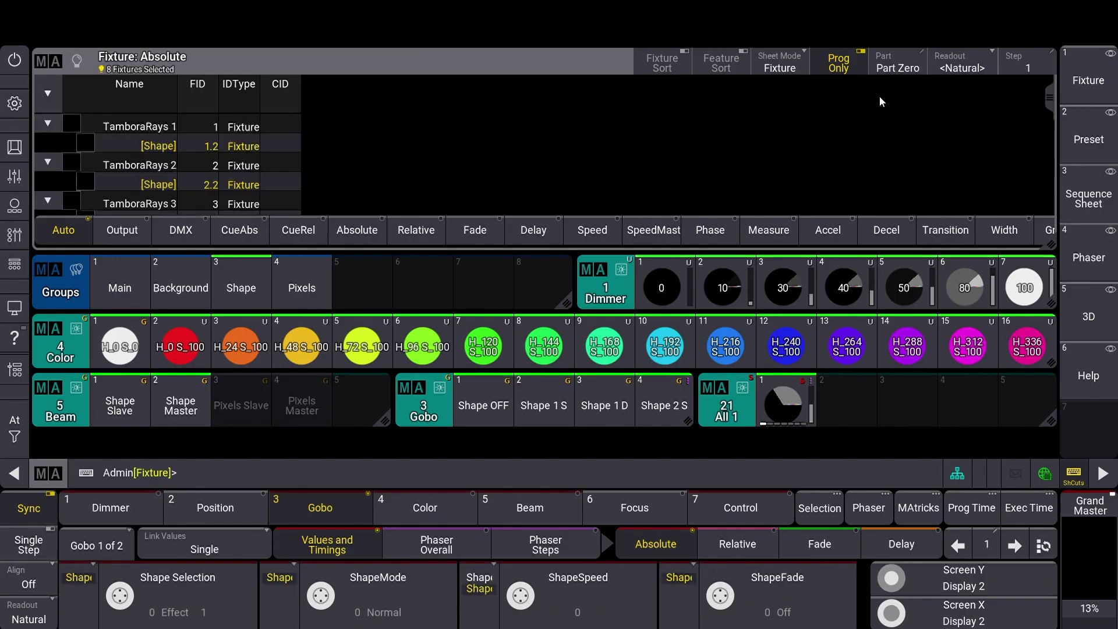
key("Right")
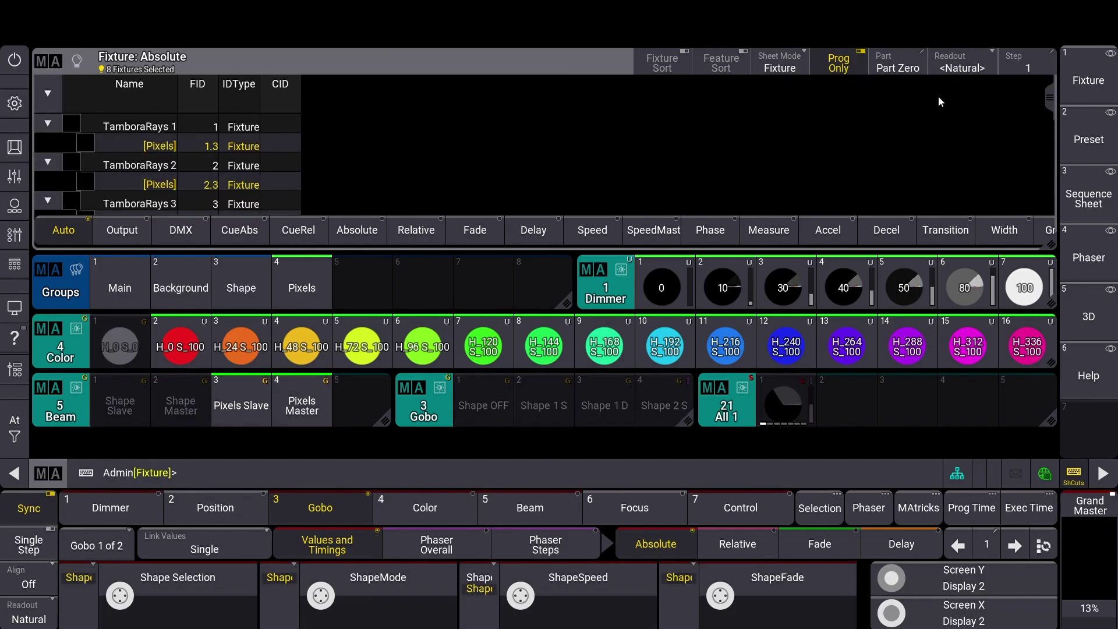
key("Escape")
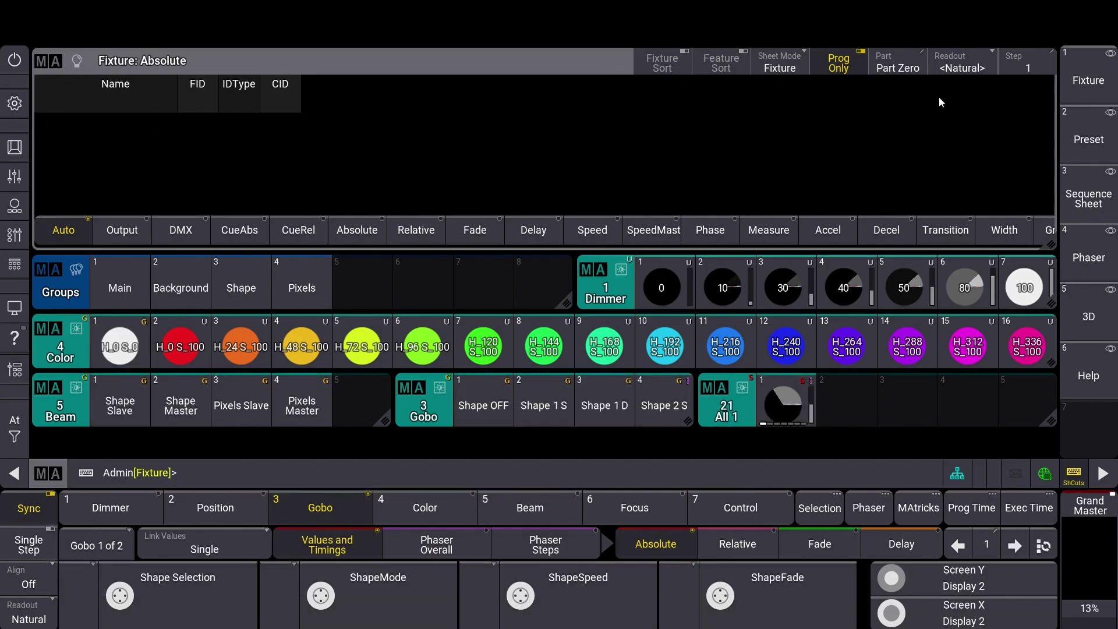
- Turn on the display 2 window next to the fixture sheet
left_click(10, 307)
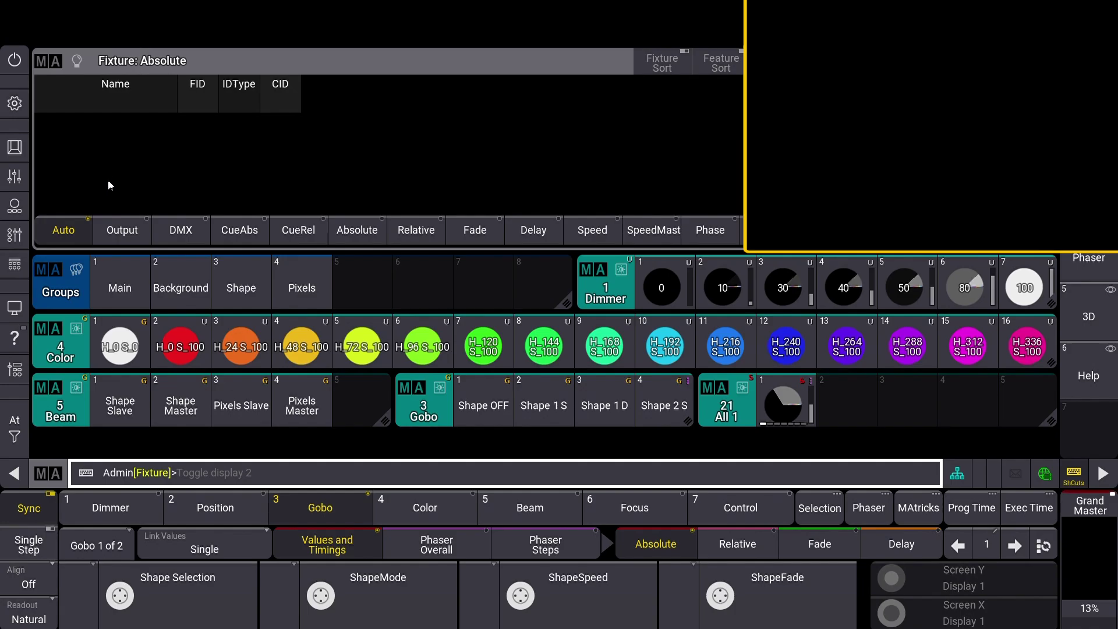
- Set all fixtures to full and the Background sub-fixtures to 10% purple H_288
left_click(113, 265)
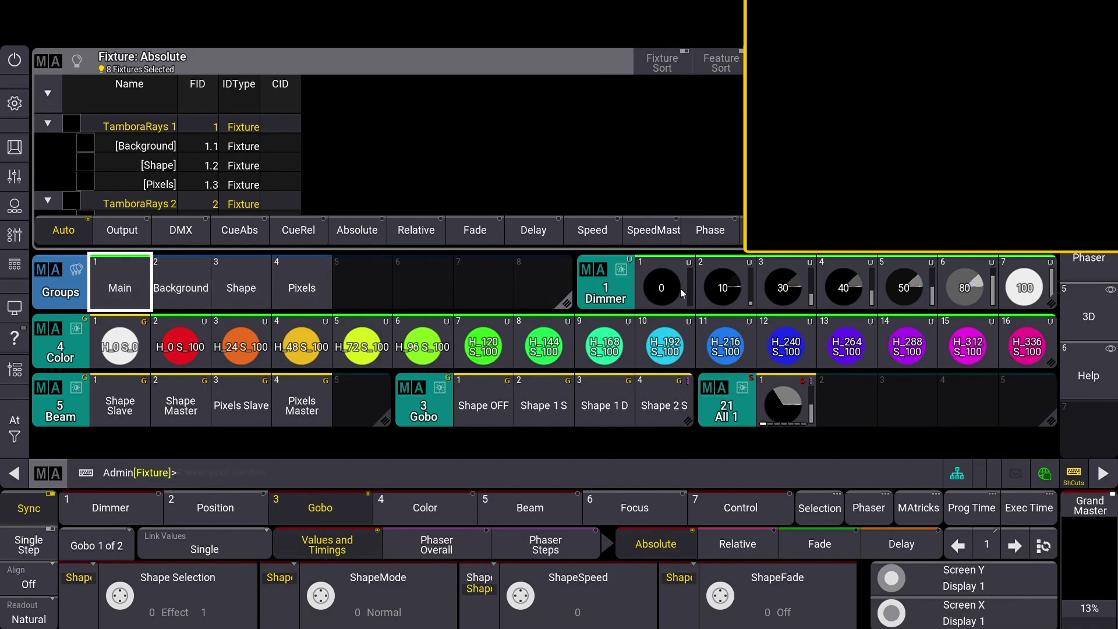
left_click(1009, 294)
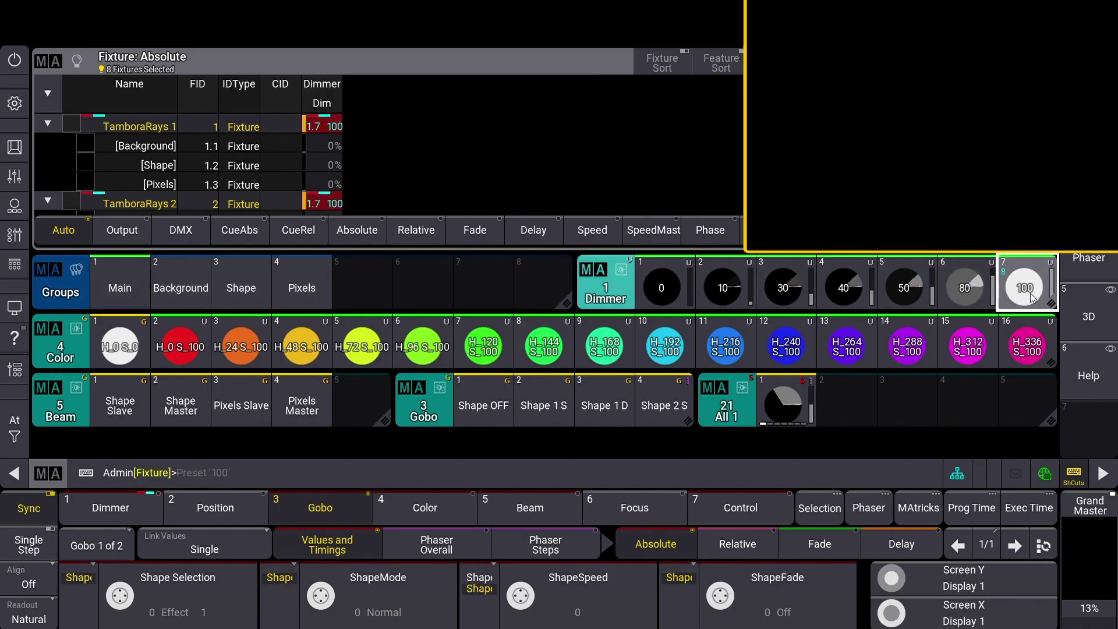
left_click(194, 295)
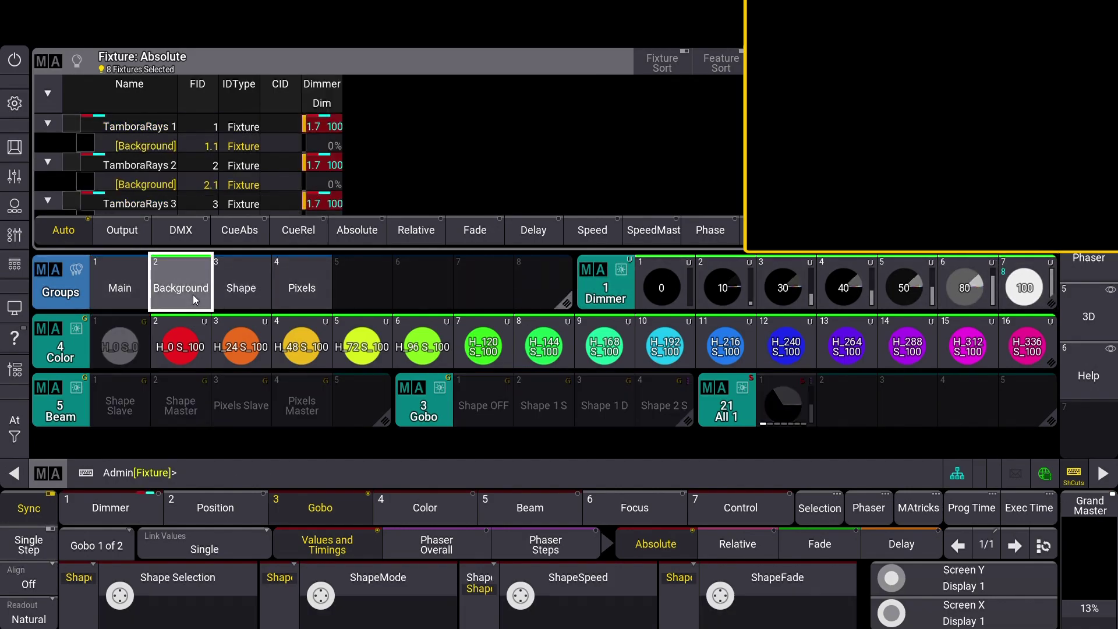
left_click(720, 299)
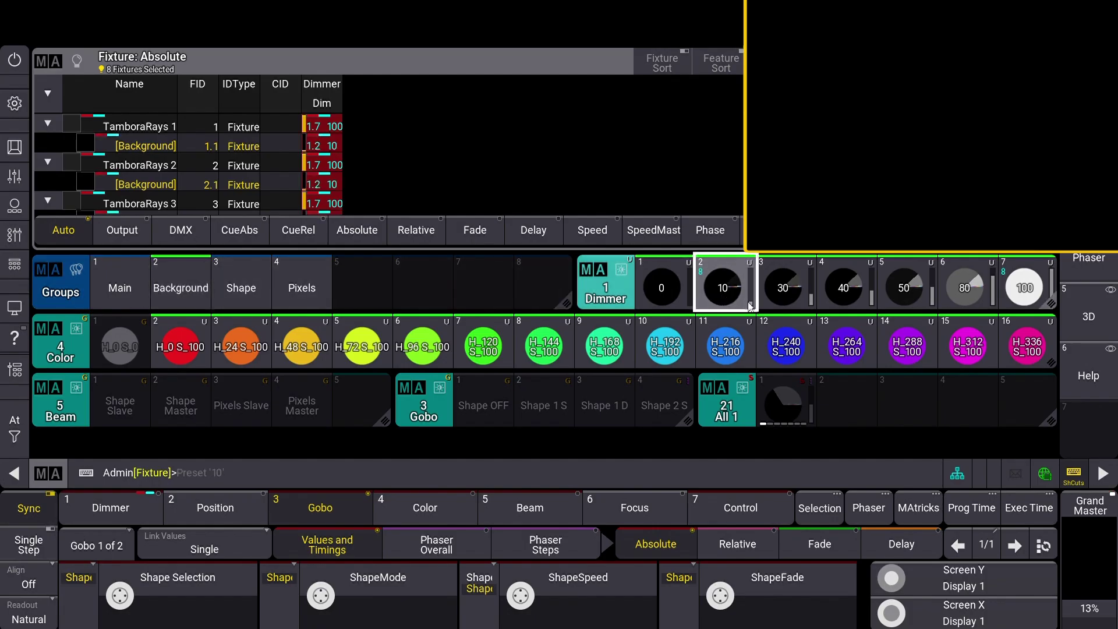
left_click(912, 352)
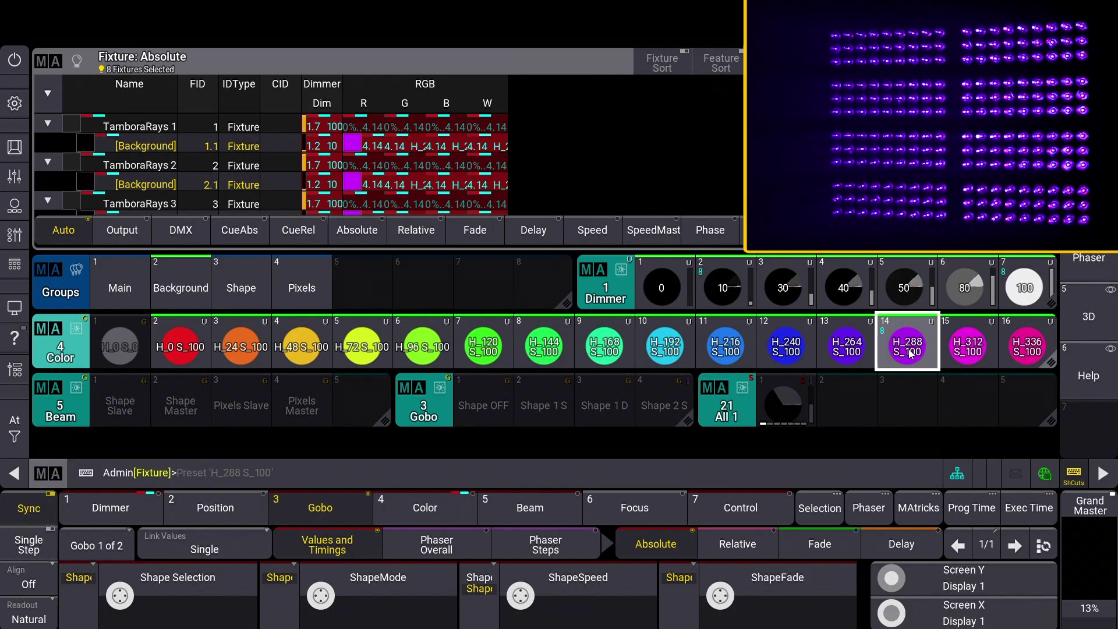
- Set the Shape sub-fixtures to 50% dimmer, cyan H_192 and the Shape 1 D gobo
left_click(258, 285)
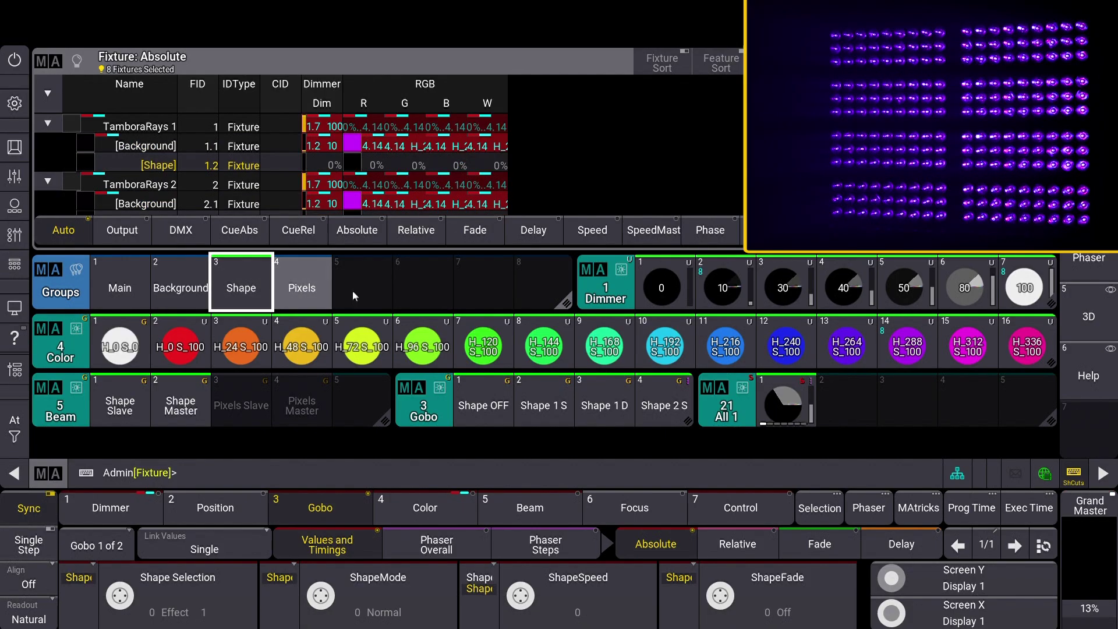
left_click(904, 287)
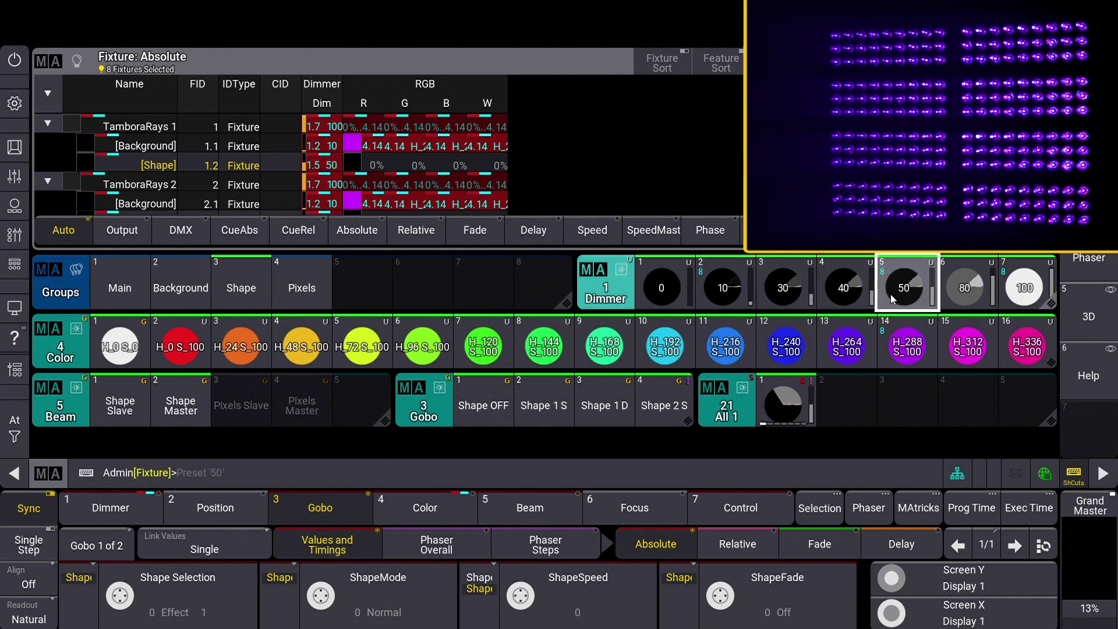
left_click(668, 348)
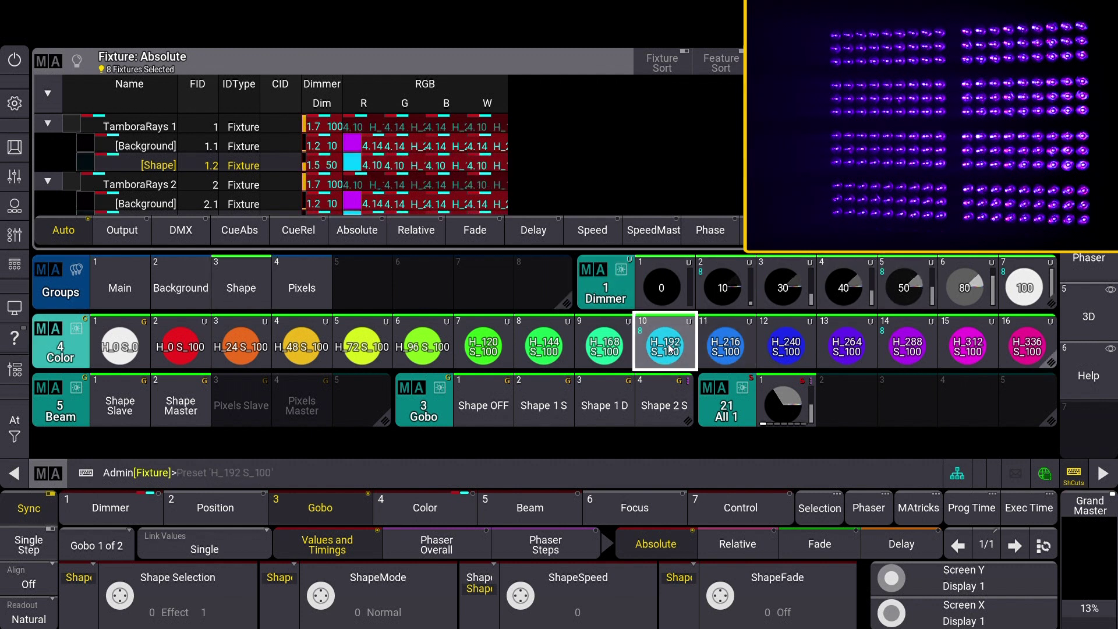
left_click(605, 405)
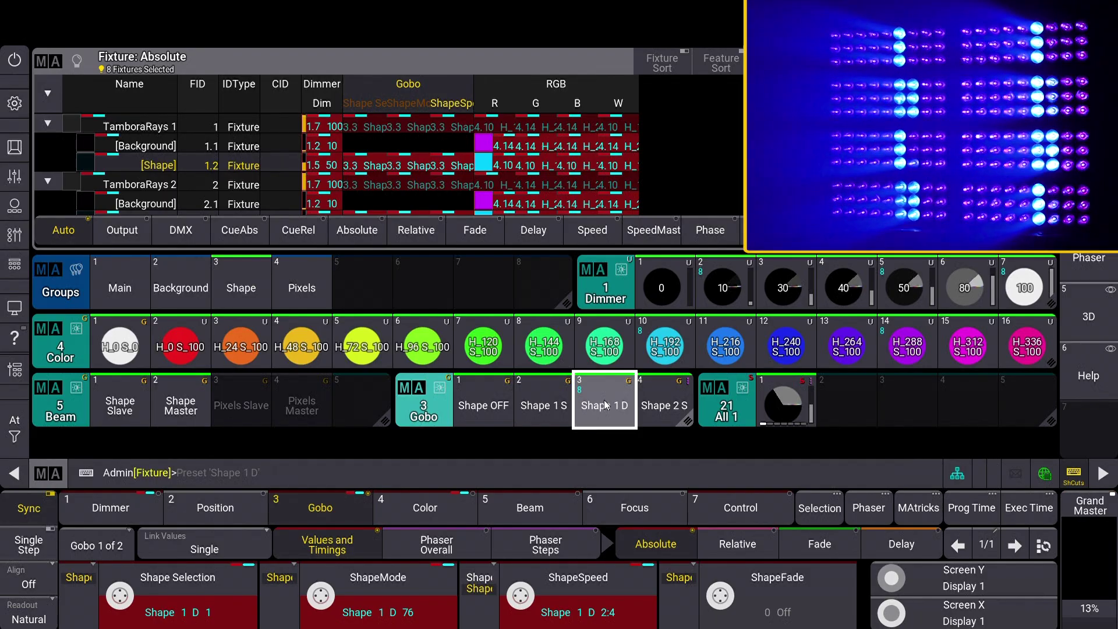
- Set the Background and Shape dimmers to 0 and the Pixels dimmer to 80
left_click(191, 286)
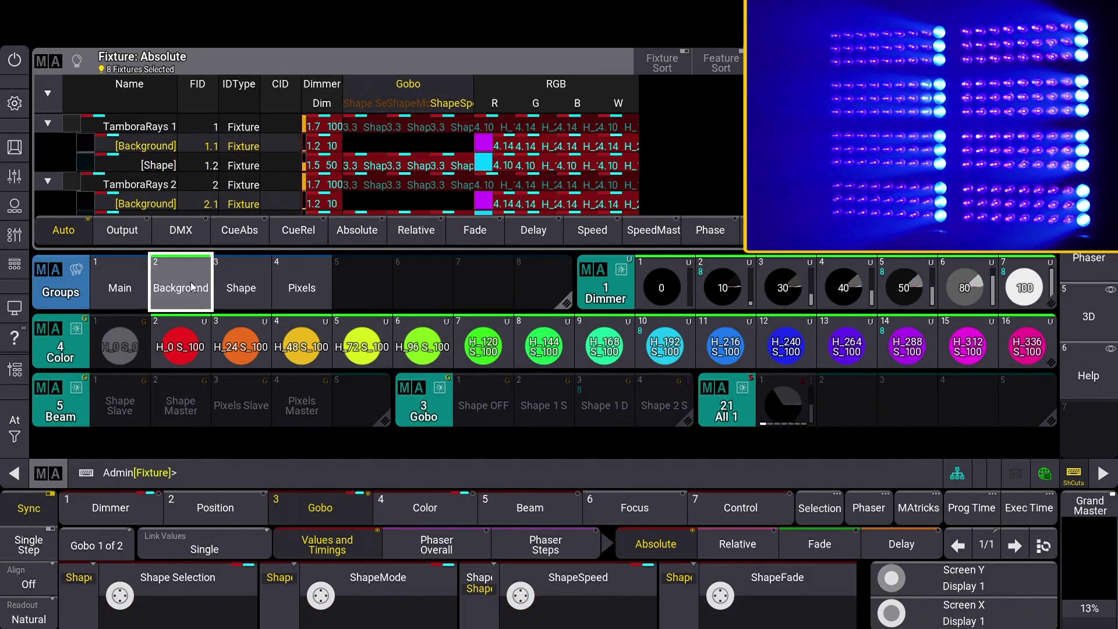
left_click(653, 294)
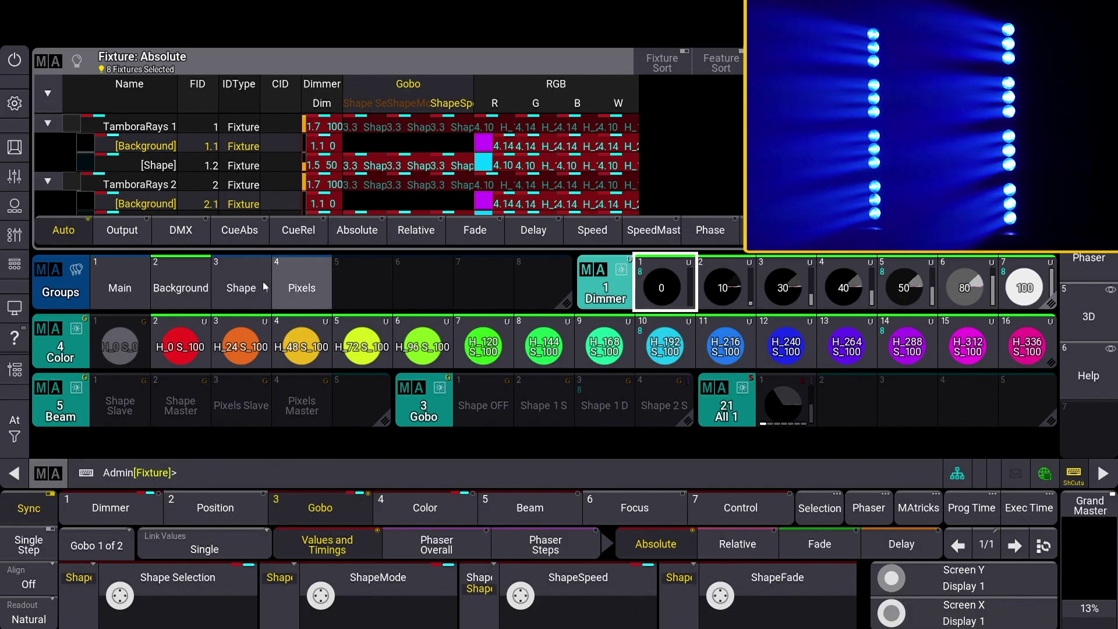
left_click(241, 285)
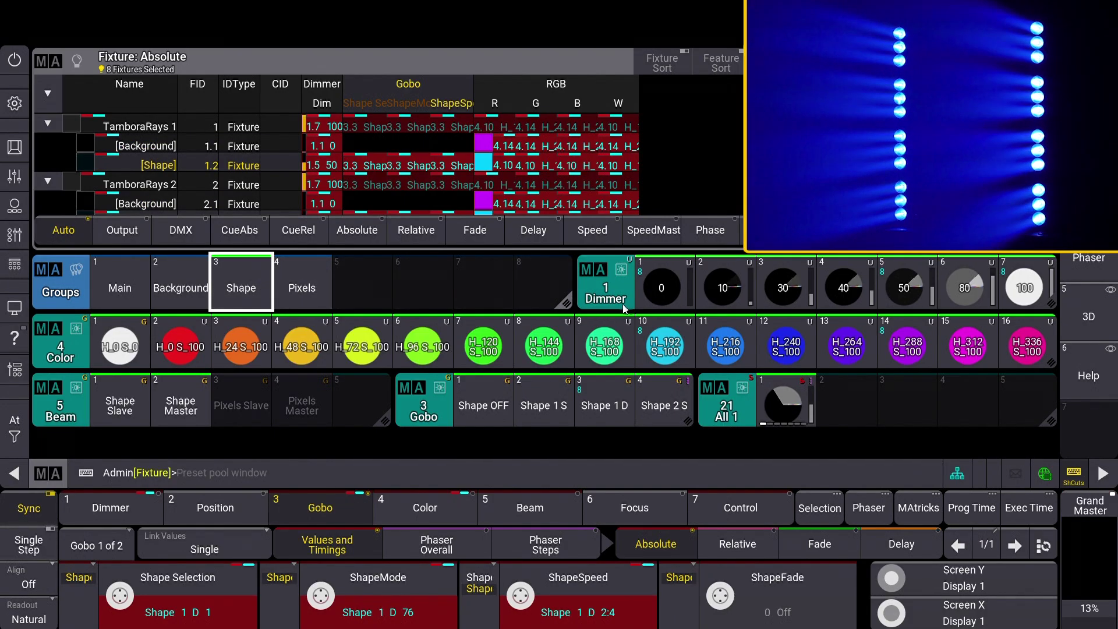
left_click(666, 307)
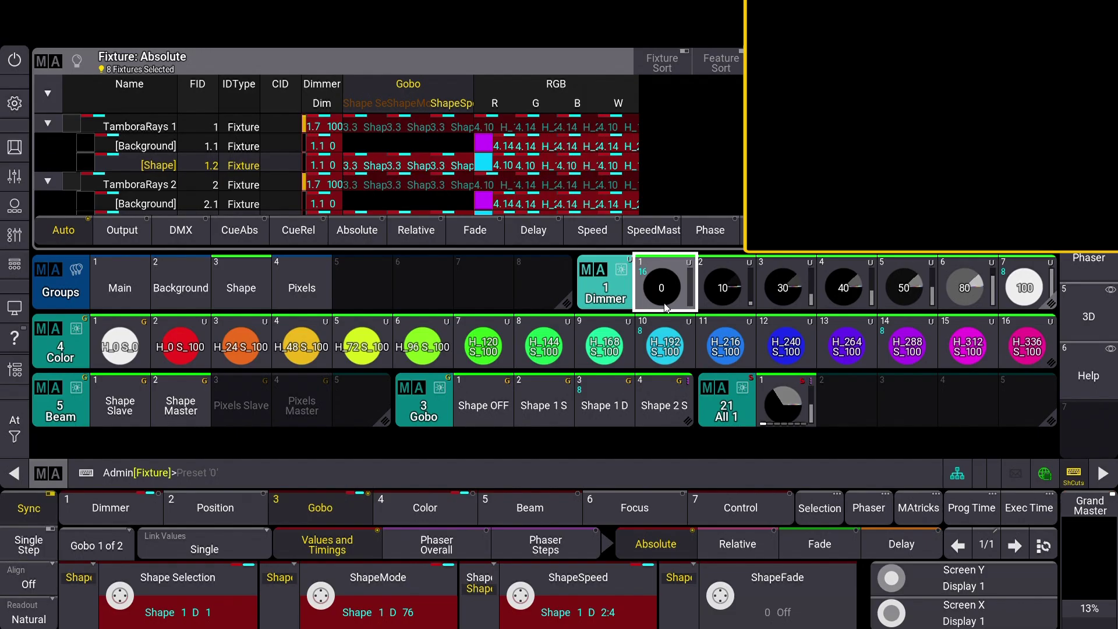
left_click(312, 298)
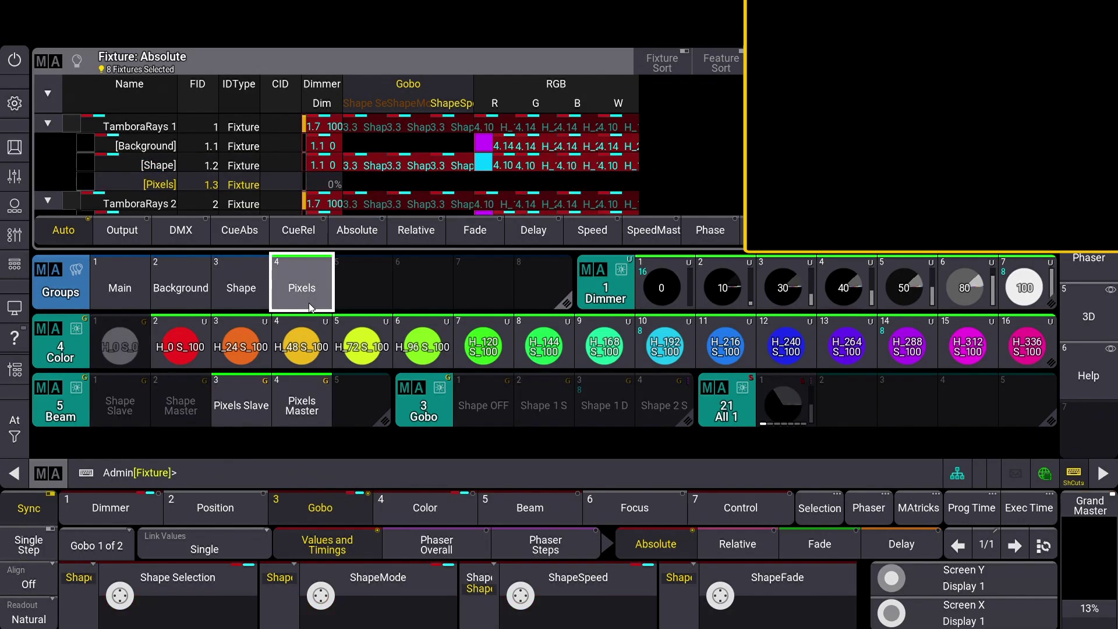
left_click(963, 299)
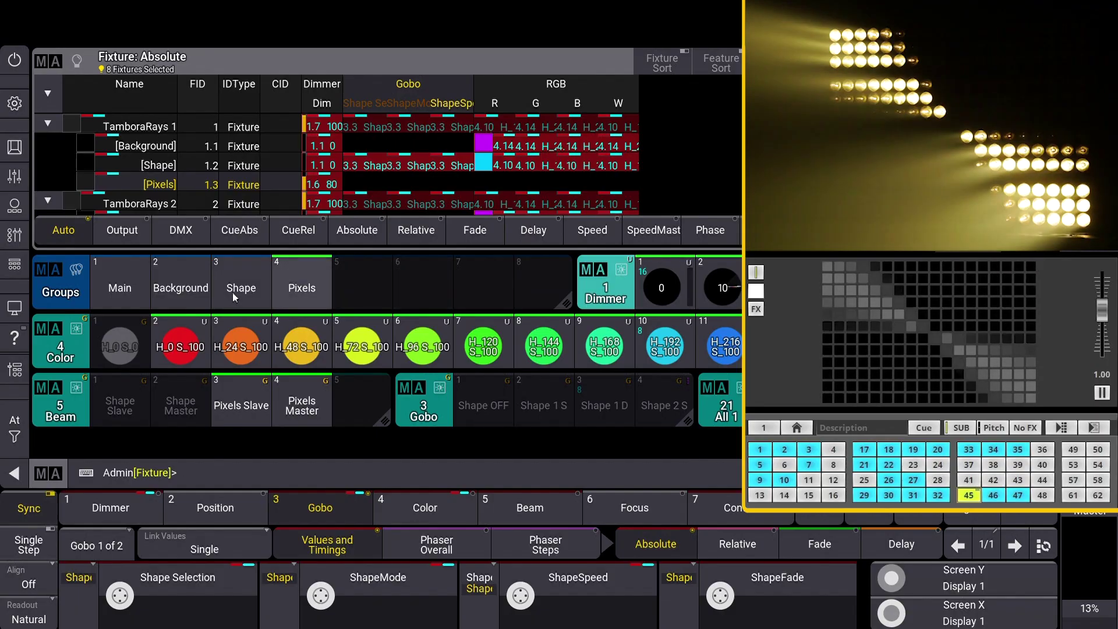
- Set the Background sub-fixtures' dimmer to 10 and the Shape sub-fixtures' dimmer to 50
left_click(184, 292)
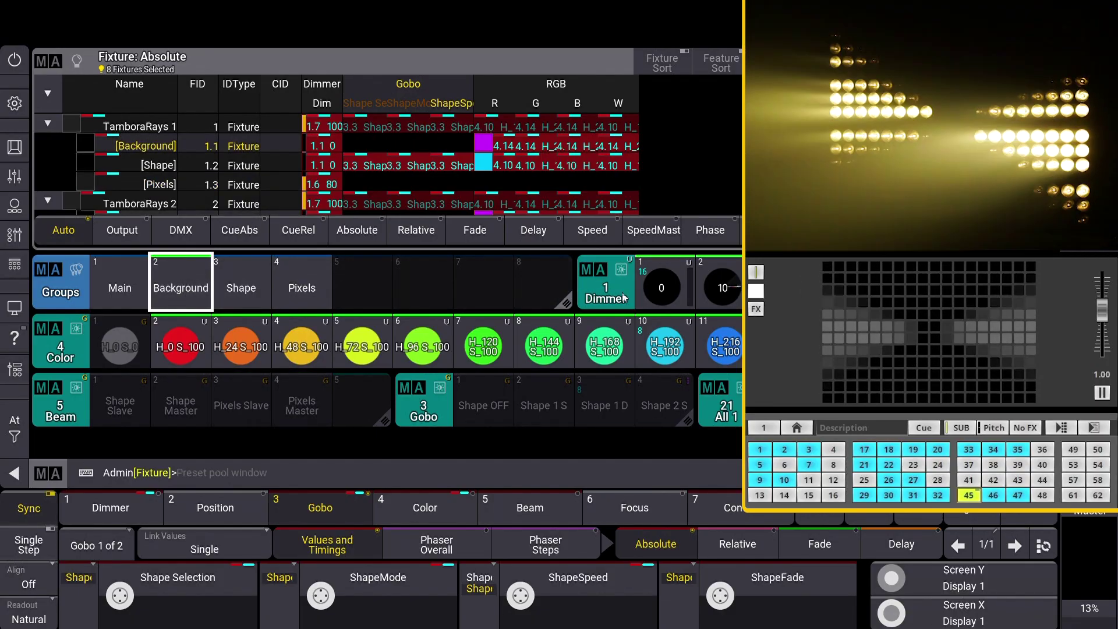
left_click(722, 288)
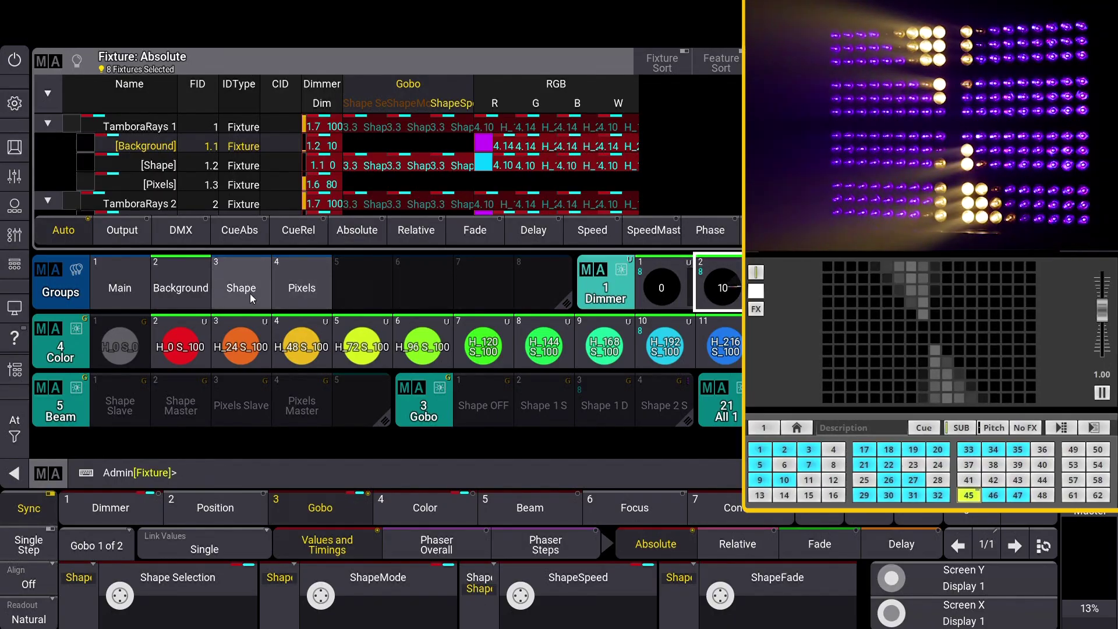
left_click(249, 294)
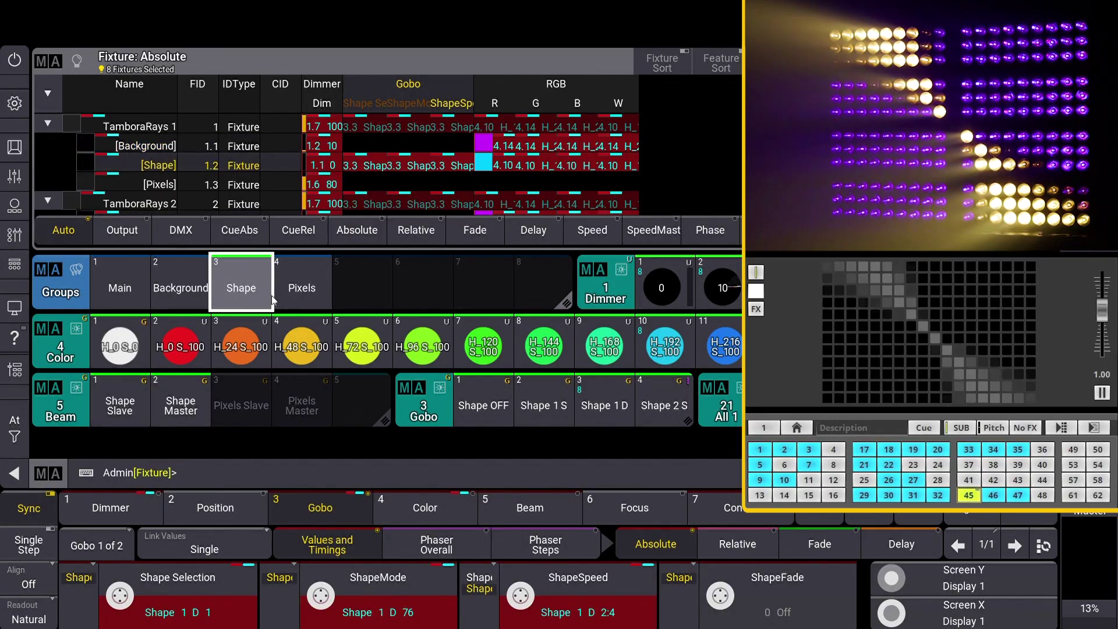
left_click(722, 287)
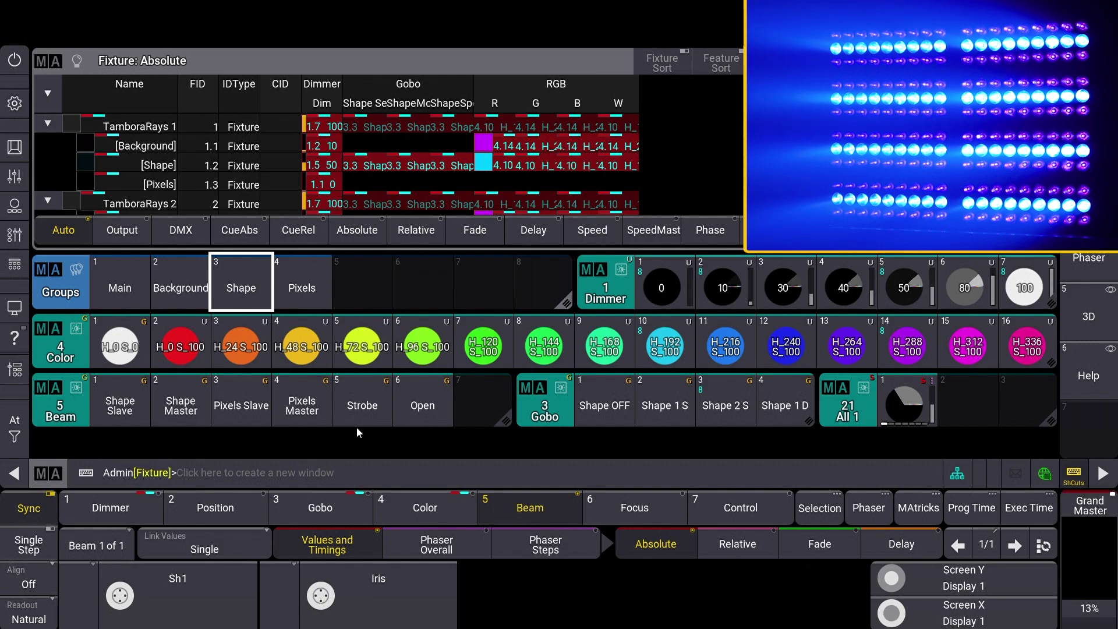
- Set the Shape shutter to Shape Master and test it with dimmer 0 and the All 1 effect
left_click(244, 298)
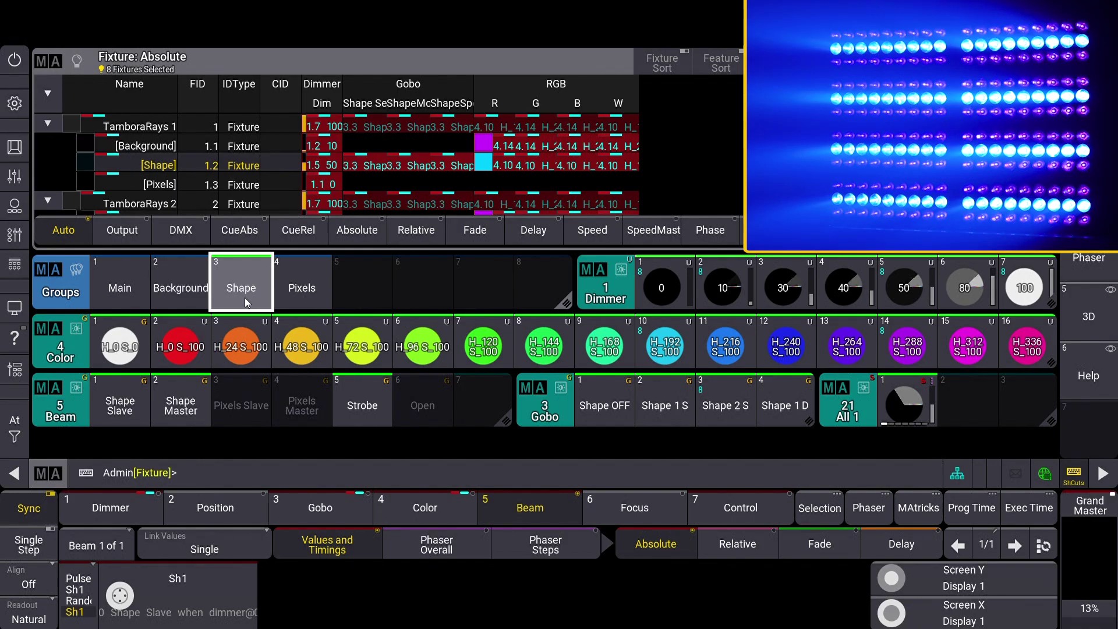
left_click(169, 606)
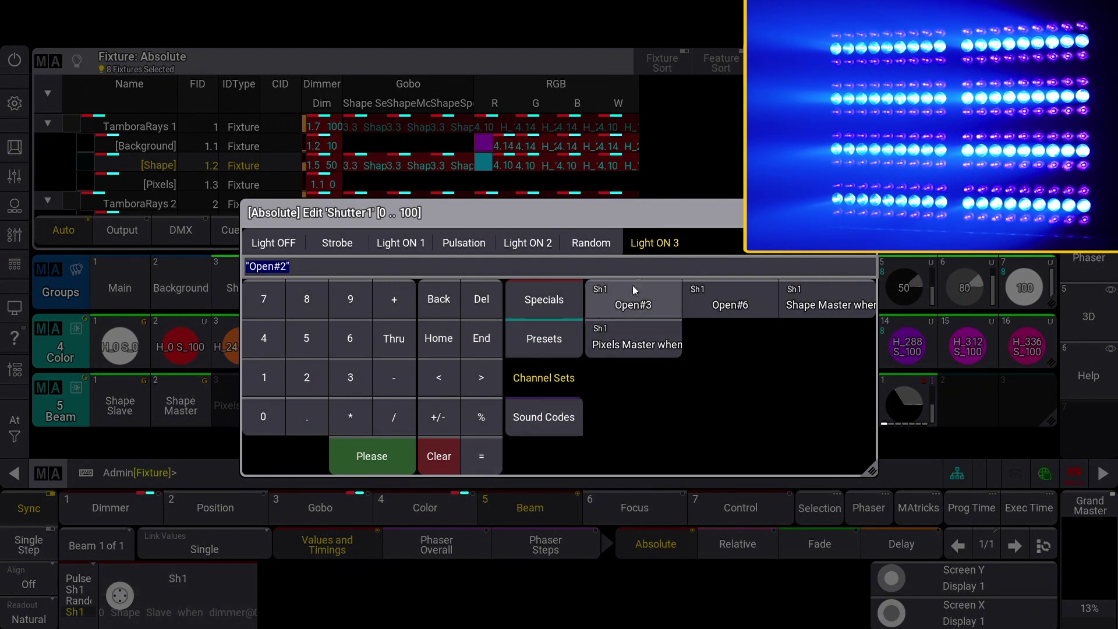
left_click(832, 307)
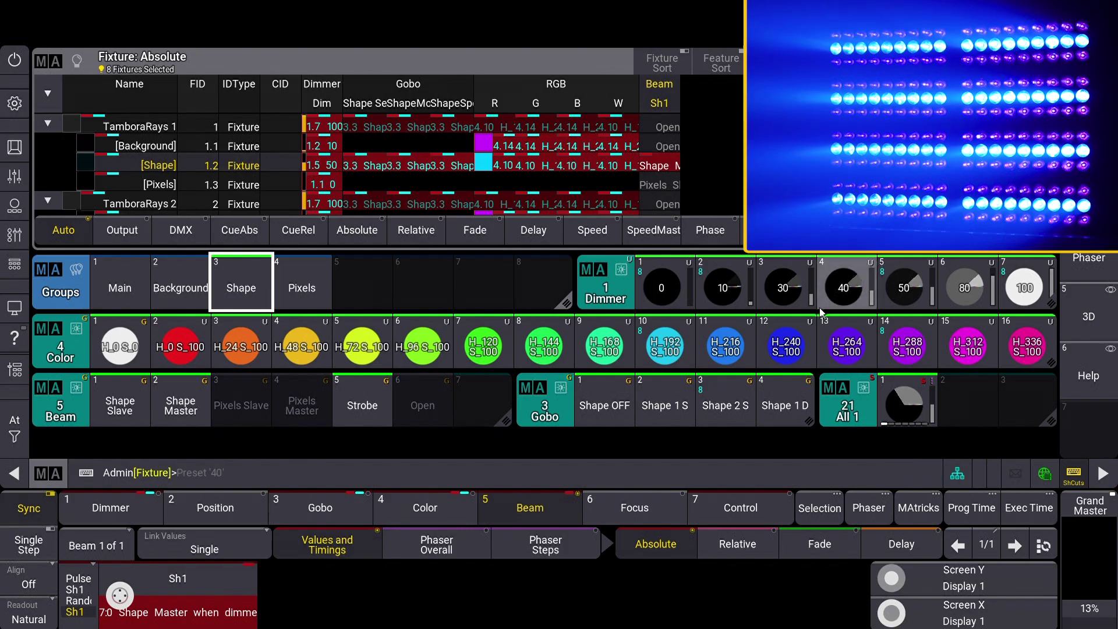
left_click(661, 294)
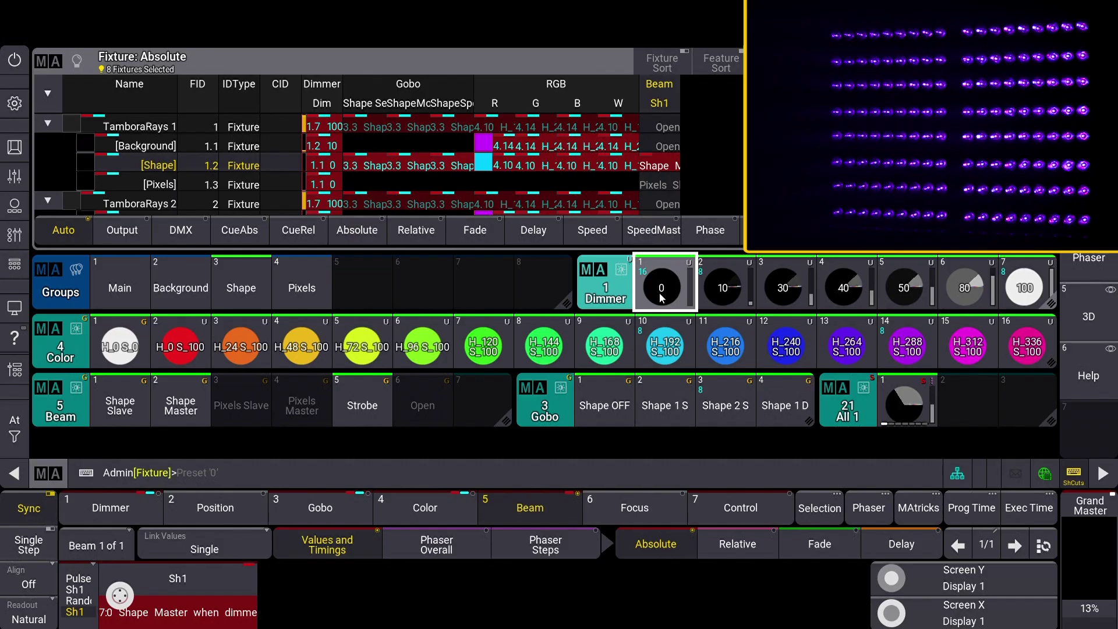
left_click(906, 411)
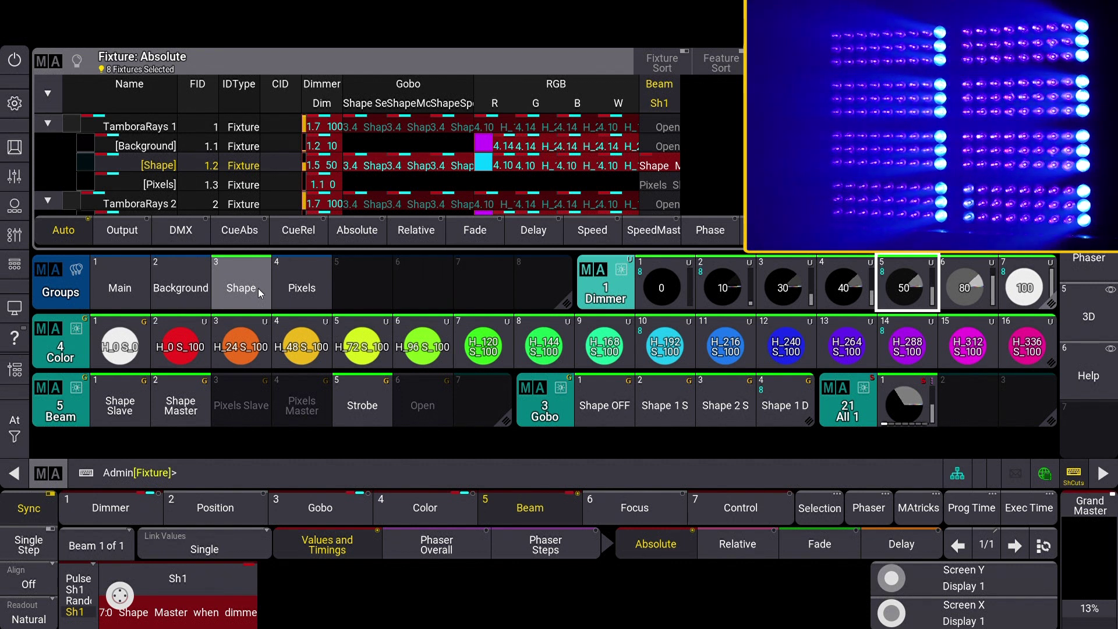
- Switch the Shape shutter to Shape Slave under Light ON 2
left_click(258, 288)
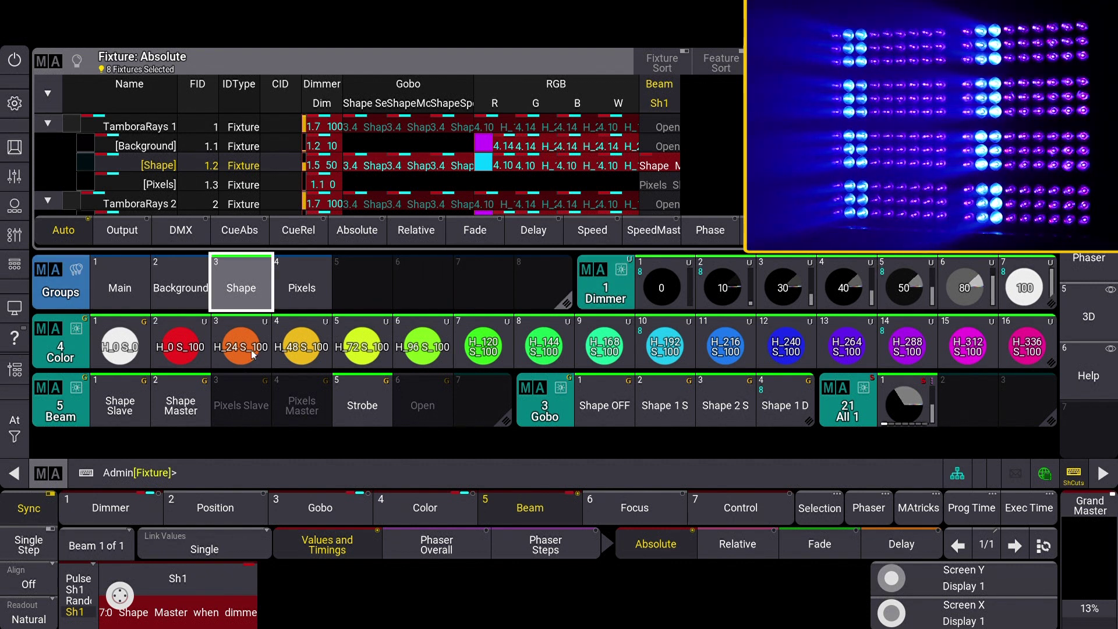
left_click(170, 603)
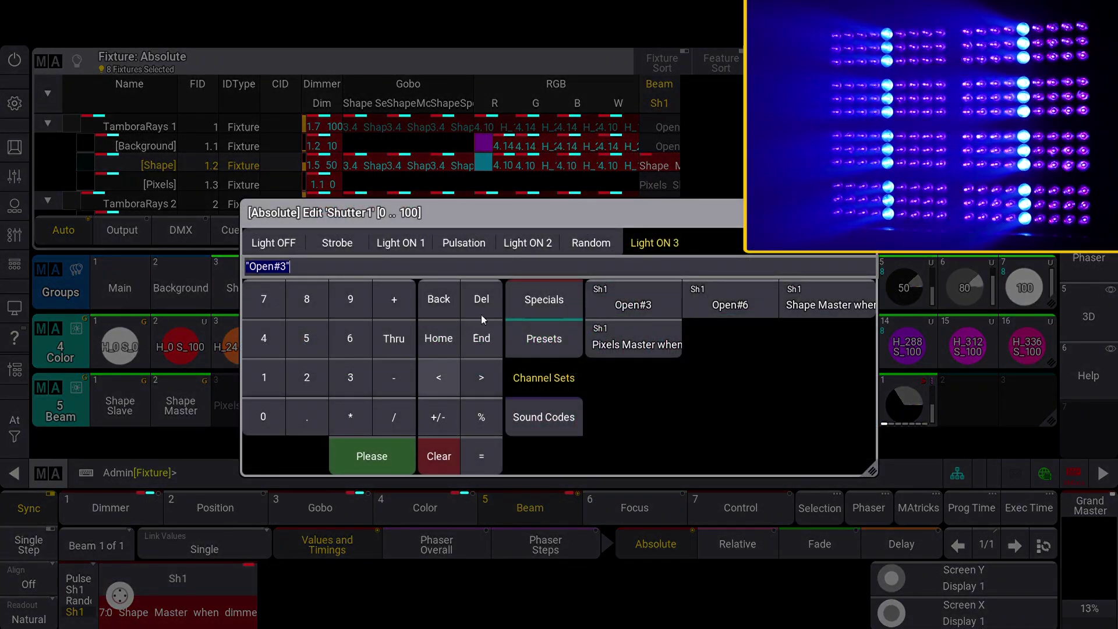
left_click(524, 242)
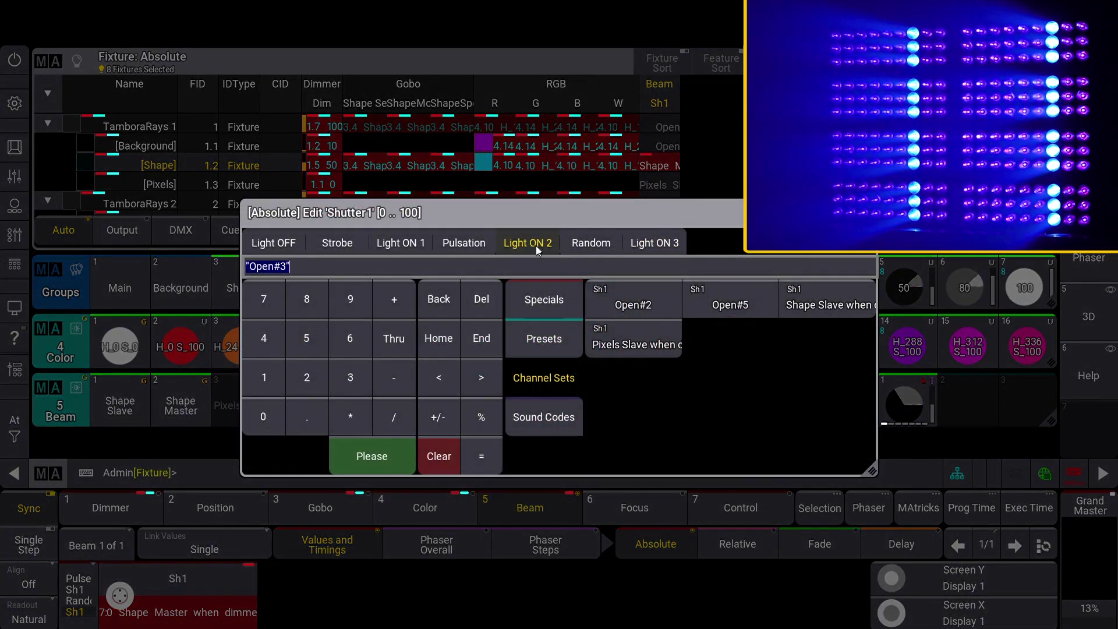
left_click(806, 306)
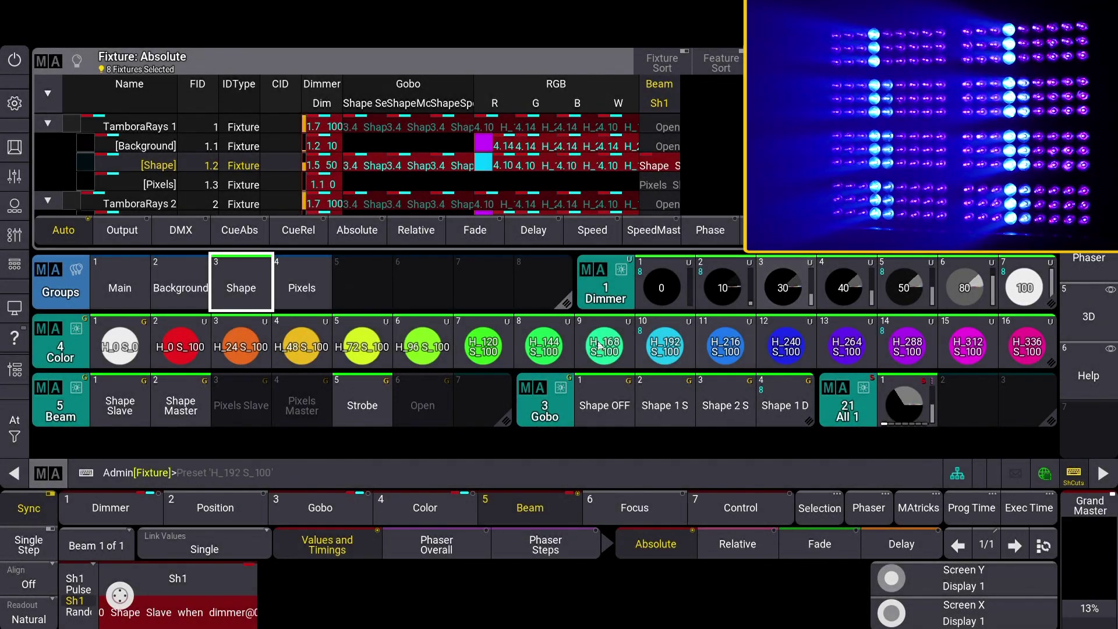
- Set the Shape dimmer to 0, ShapeCrossfade to 30 Transition, and the Pixels dimmer to 80
left_click(135, 508)
scroll(121, 600, "down", 4)
scroll(123, 602, "down", 10)
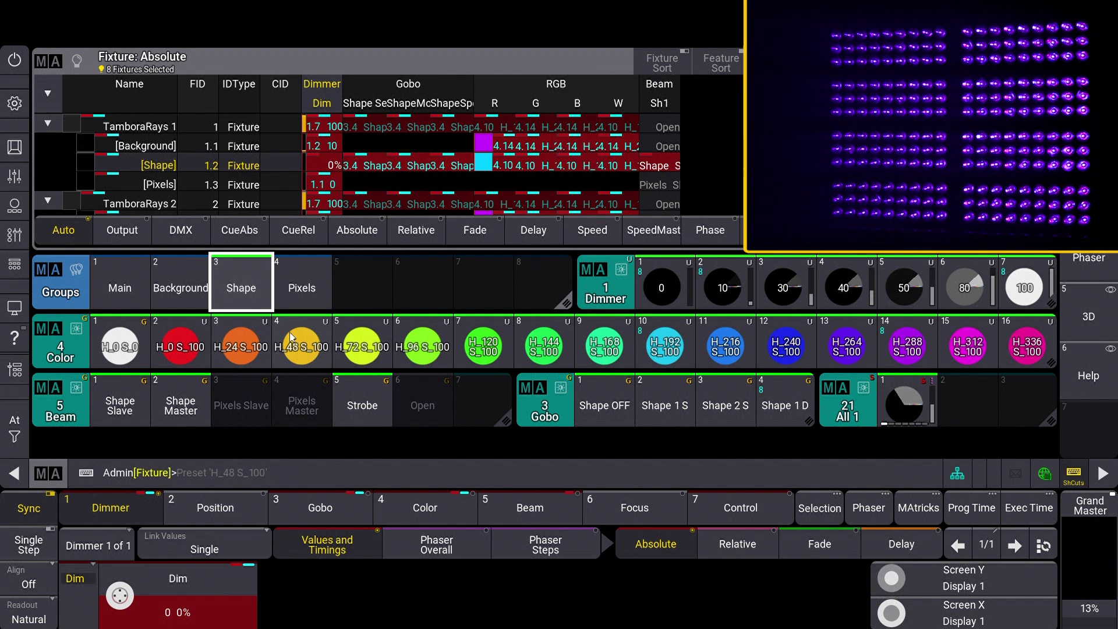
left_click(323, 506)
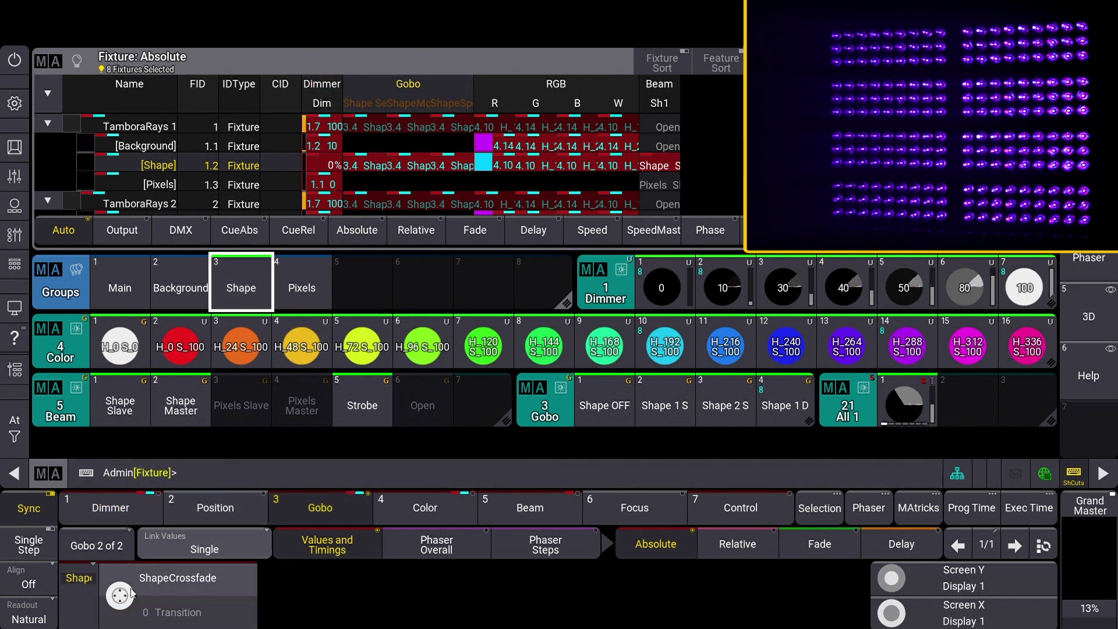
scroll(122, 597, "up", 8)
scroll(124, 597, "up", 20)
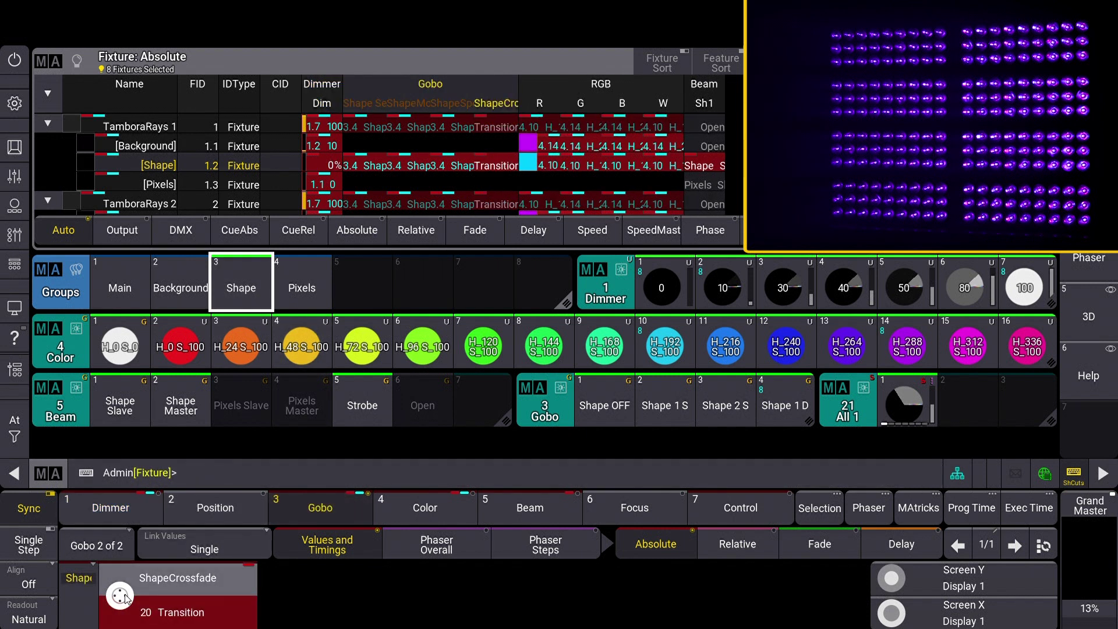
scroll(124, 597, "up", 1)
left_click(303, 286)
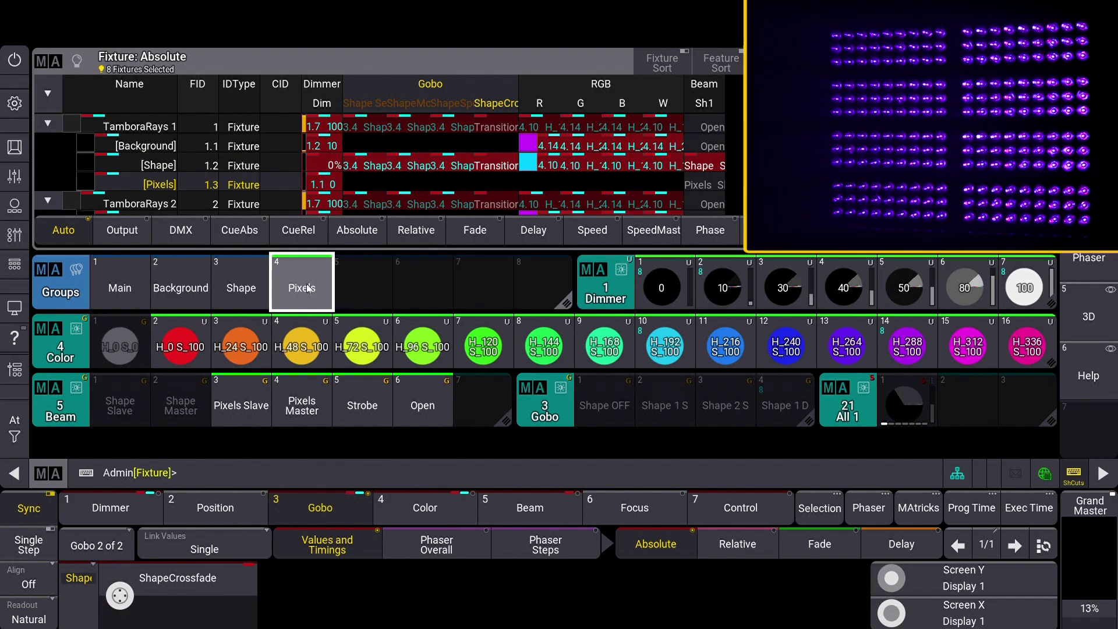
left_click(962, 292)
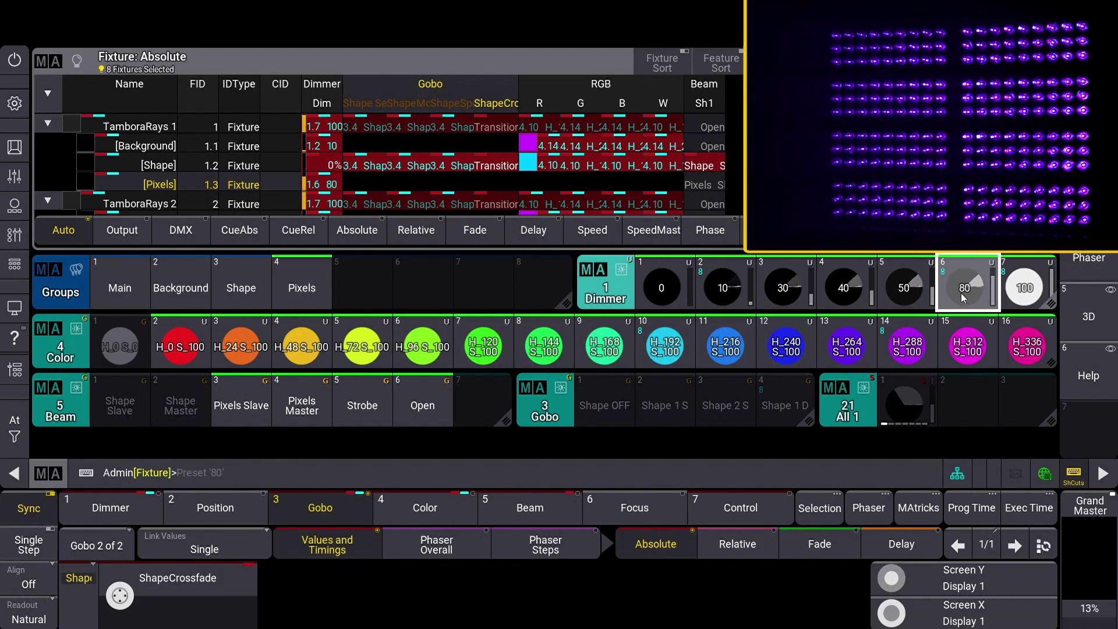